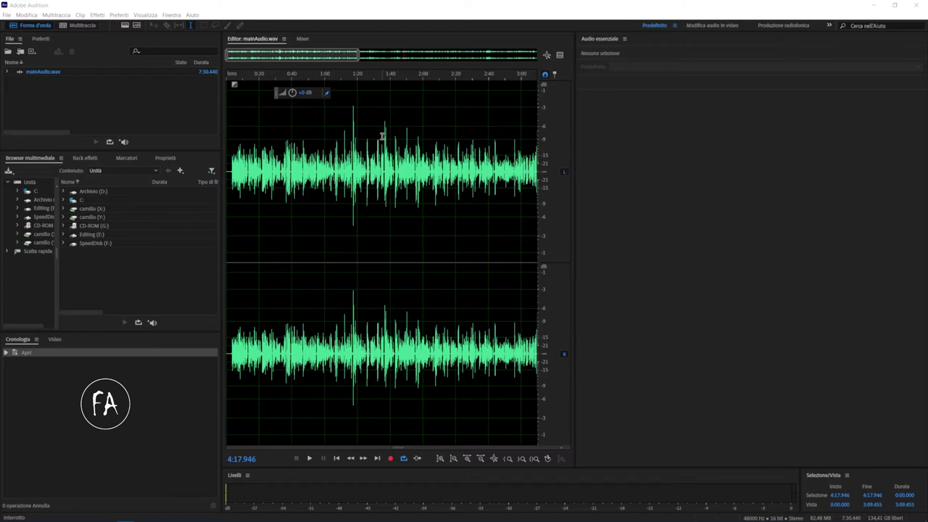
# - Close mainAudio.wav and reset the Predefinito workspace to its saved layout
pyautogui.click(44, 72)
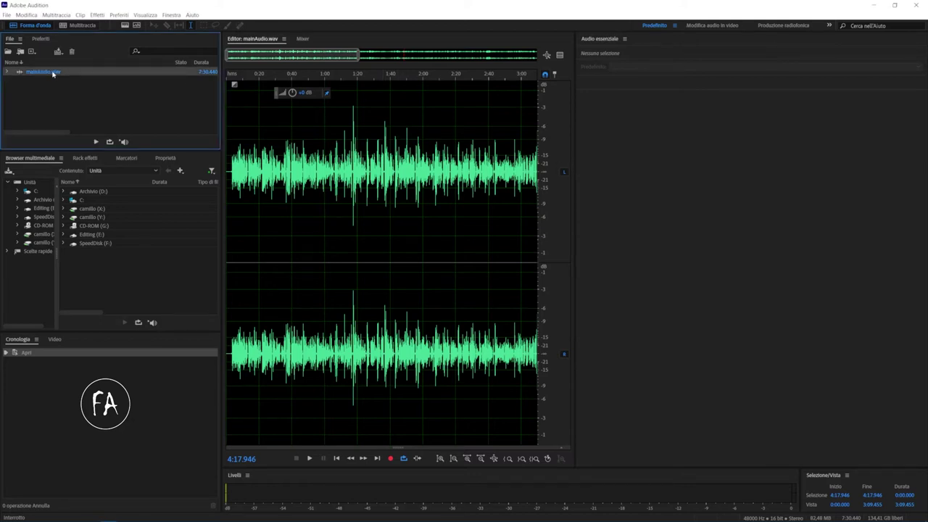
pyautogui.hotkey('ctrl', 'w')
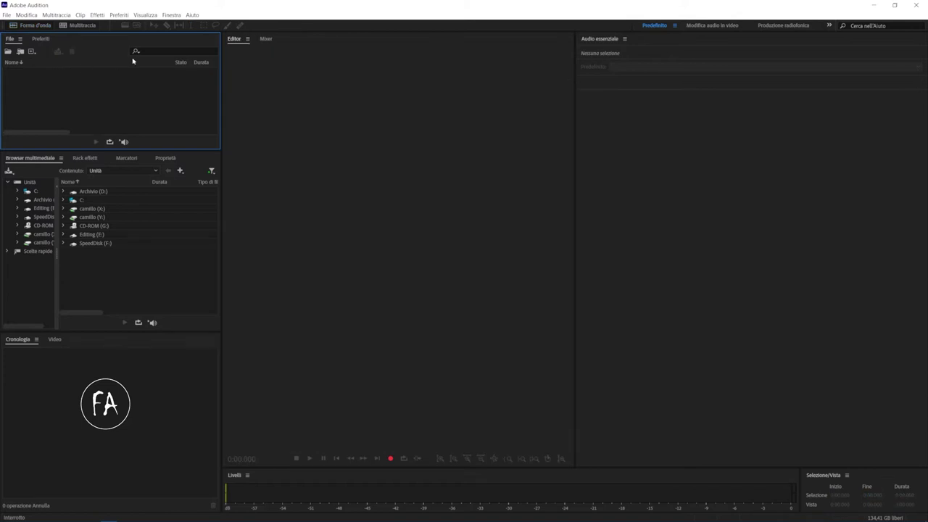
pyautogui.click(172, 15)
pyautogui.moveTo(175, 25)
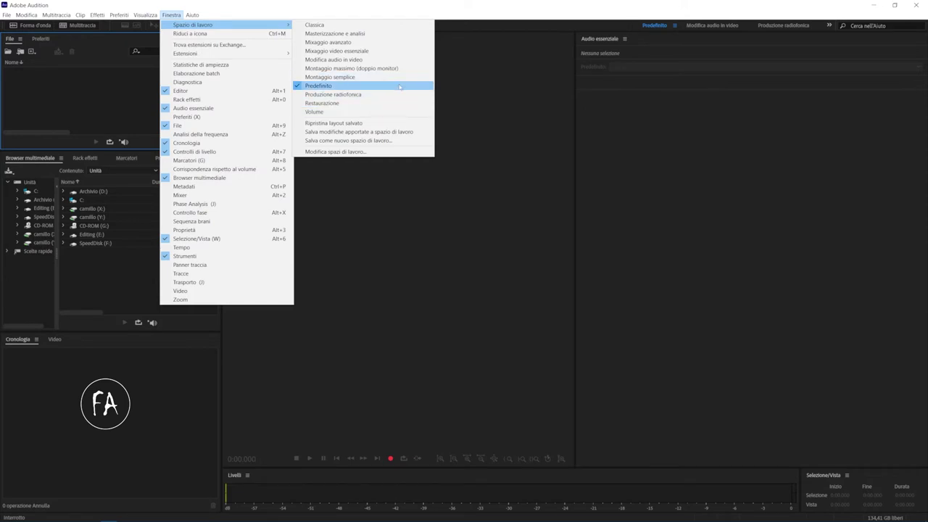
pyautogui.click(412, 125)
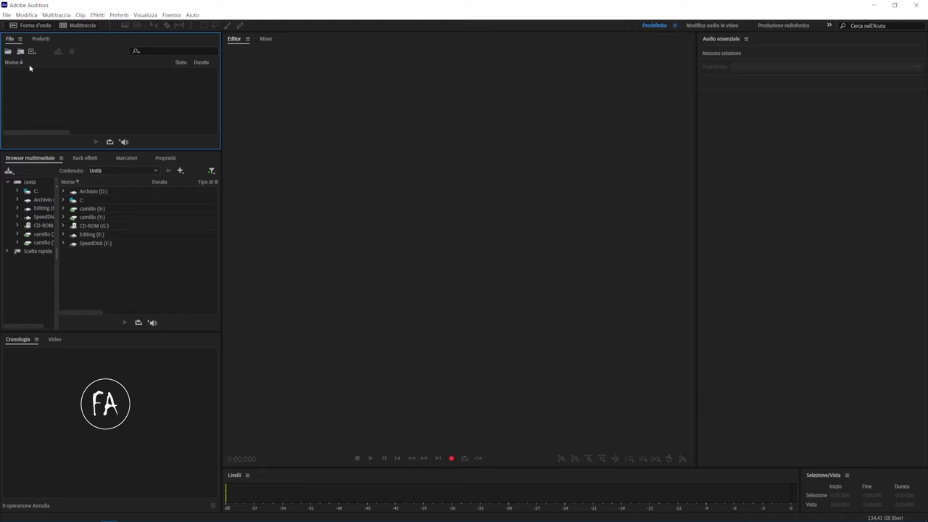
pyautogui.doubleClick(90, 89)
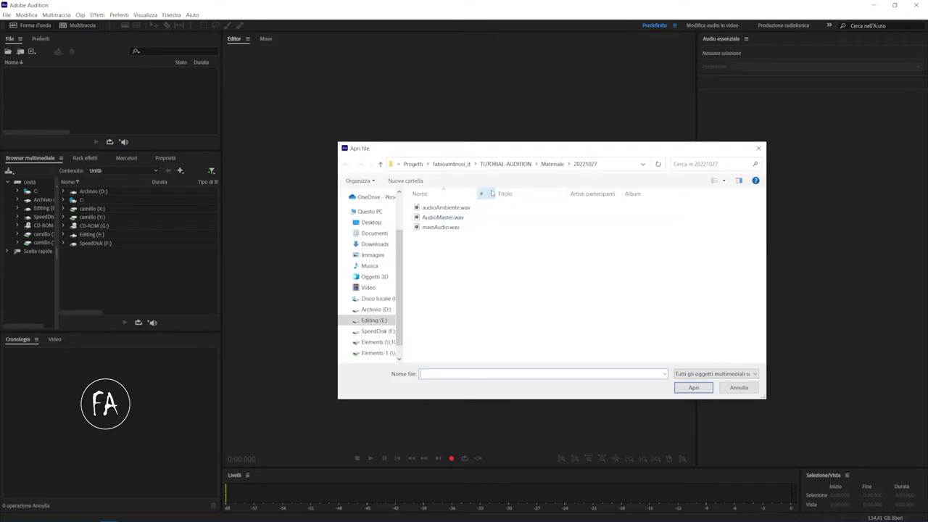
pyautogui.click(485, 227)
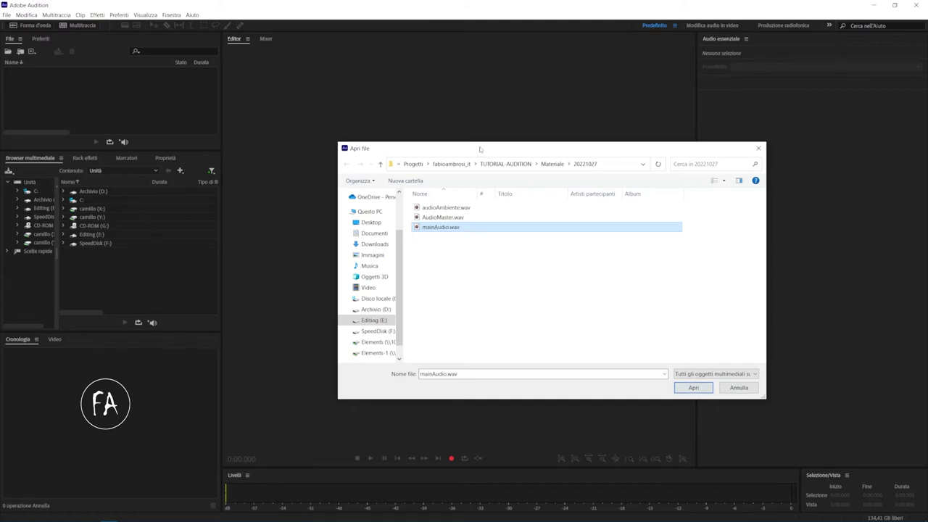
pyautogui.press('Escape')
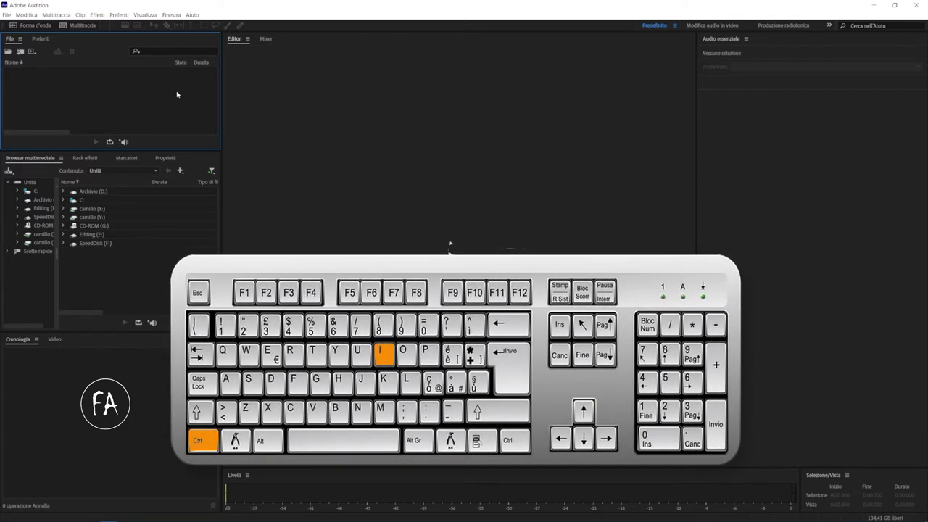
pyautogui.hotkey('ctrl', 'i')
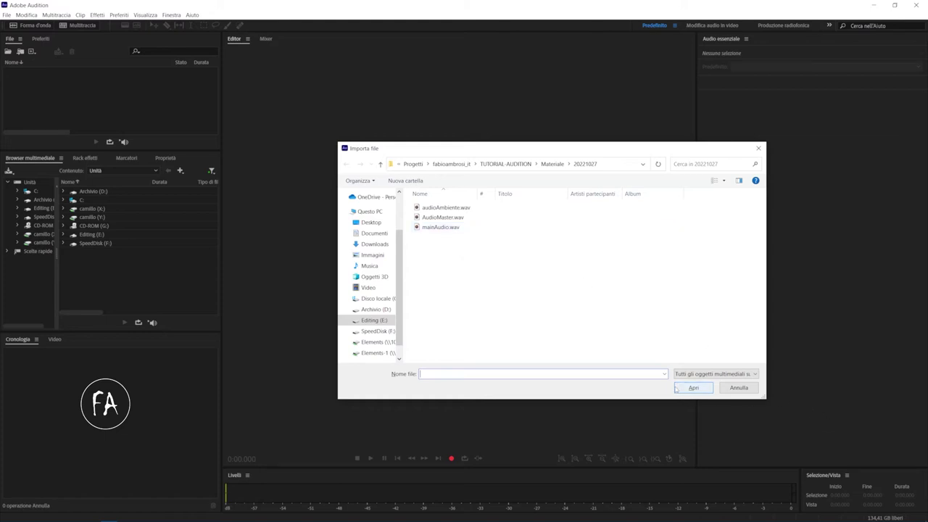
pyautogui.press('Escape')
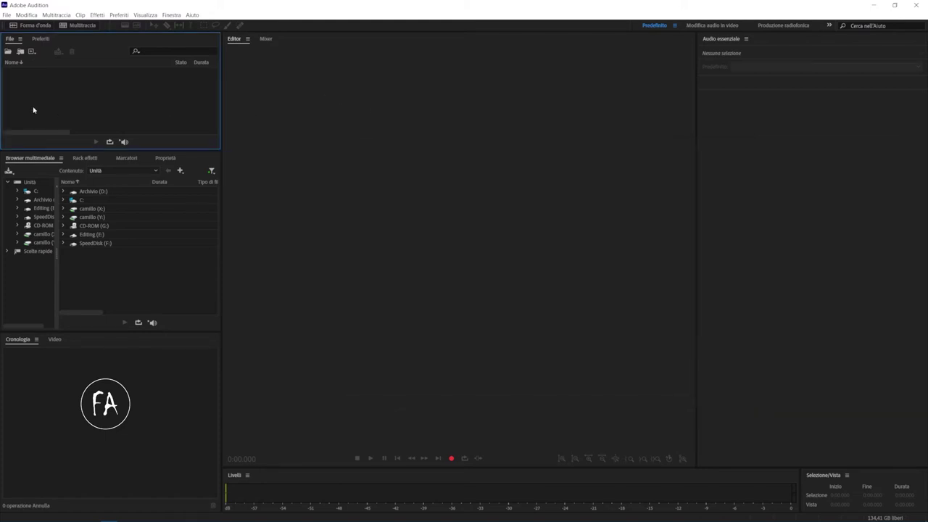
pyautogui.rightClick(100, 82)
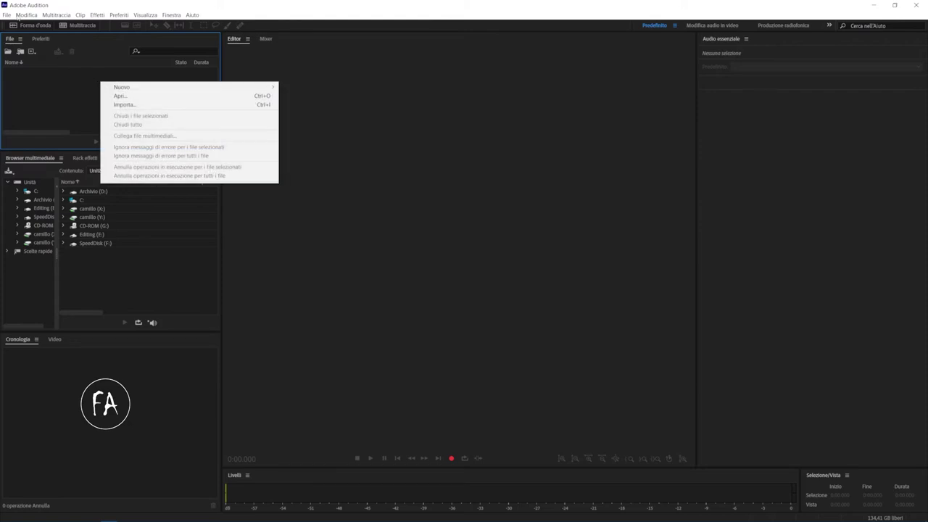
# - Import mainAudio.wav from the 20221027 folder
pyautogui.click(6, 15)
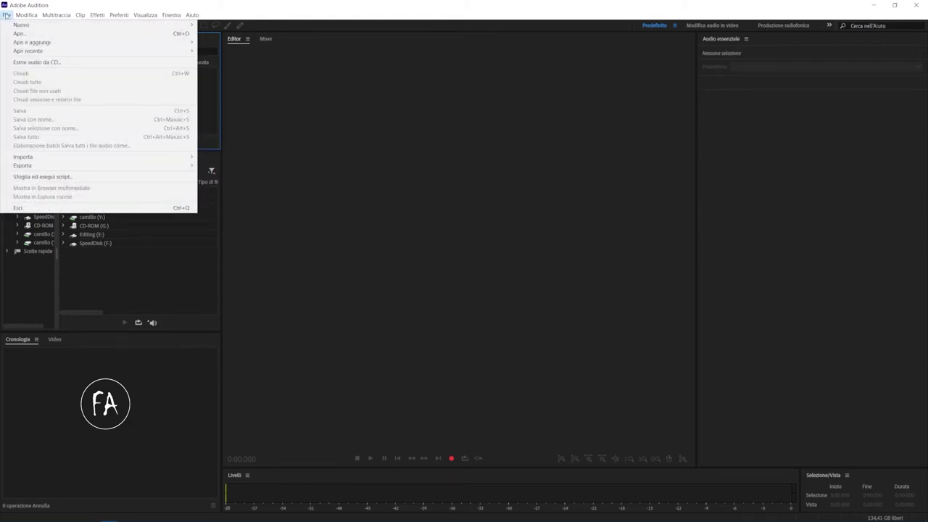
pyautogui.moveTo(92, 158)
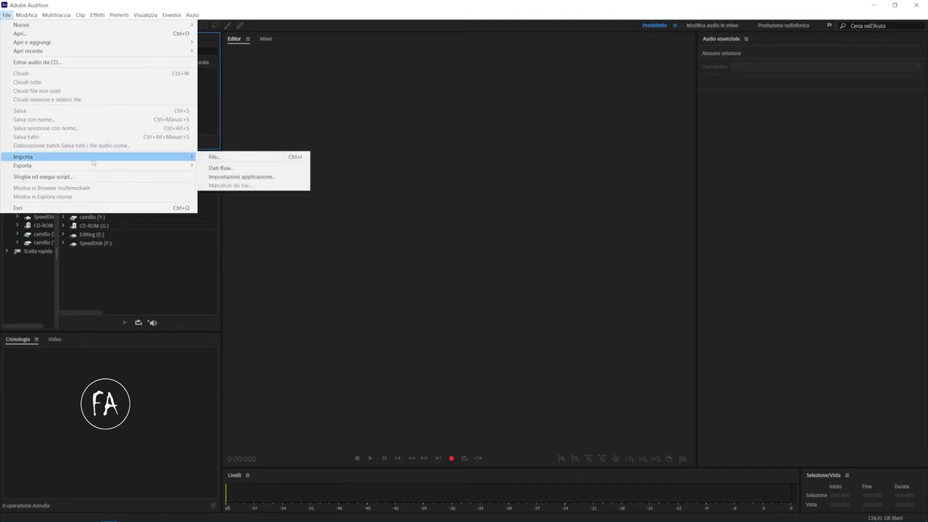
pyautogui.click(274, 158)
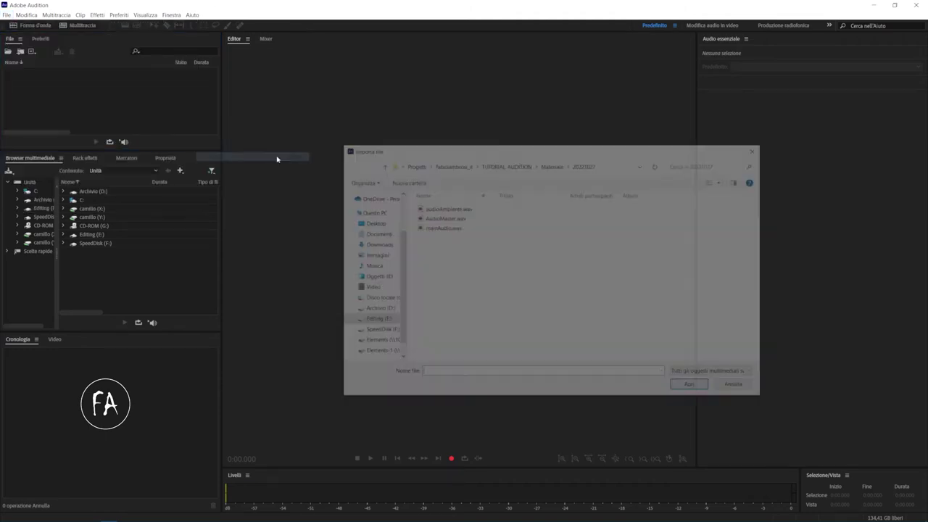
pyautogui.click(468, 227)
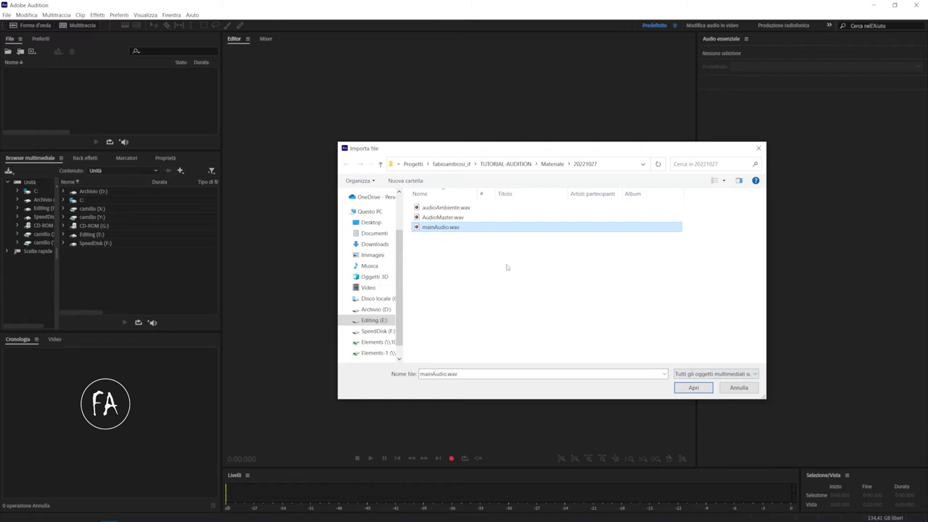
pyautogui.click(692, 387)
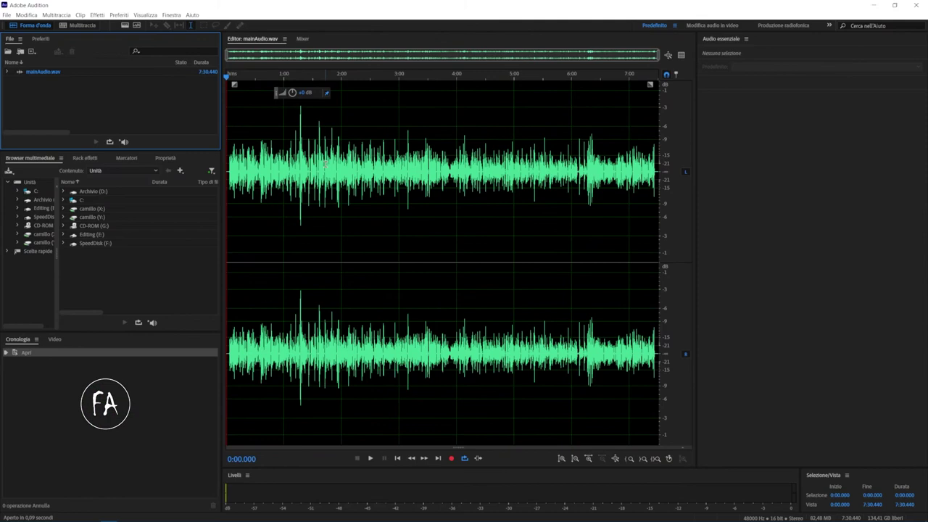
# - Expand mainAudio.wav in the file list and examine its Sinistra and Destra channels
pyautogui.click(68, 73)
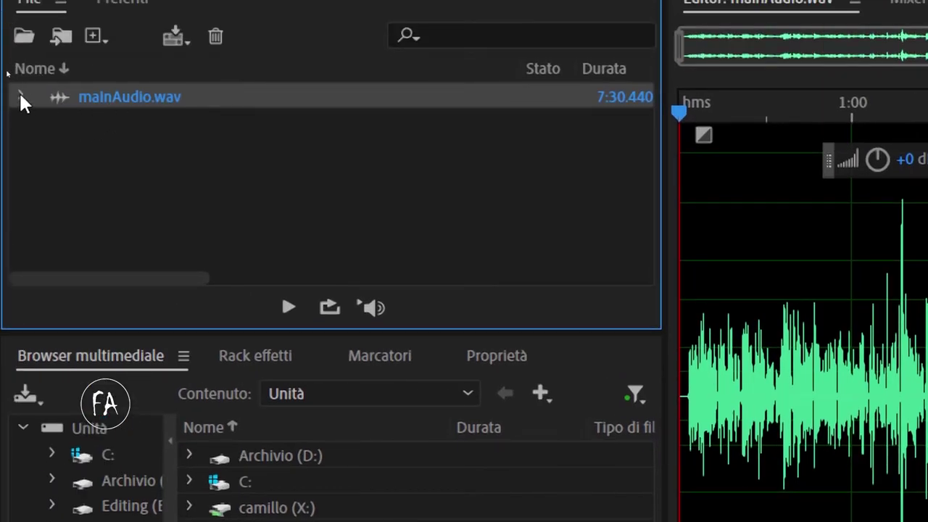
pyautogui.click(22, 99)
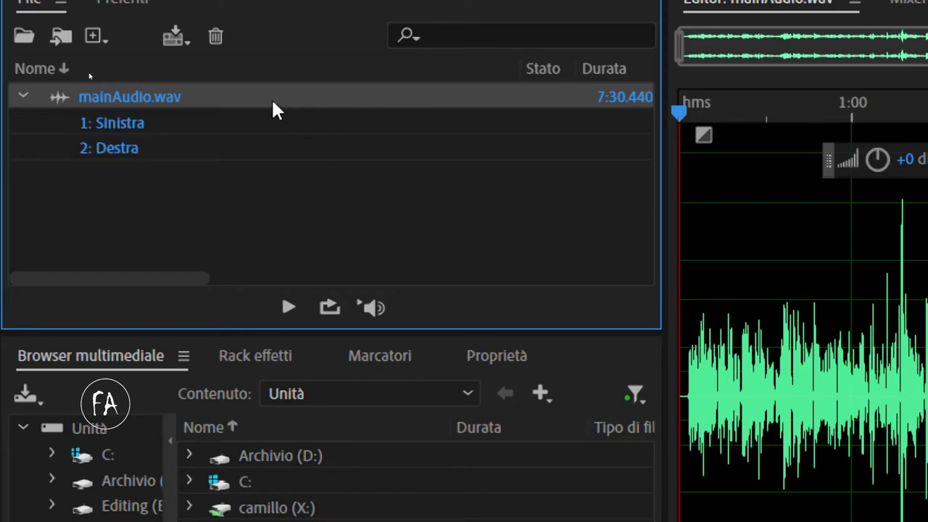
pyautogui.click(224, 121)
pyautogui.click(215, 147)
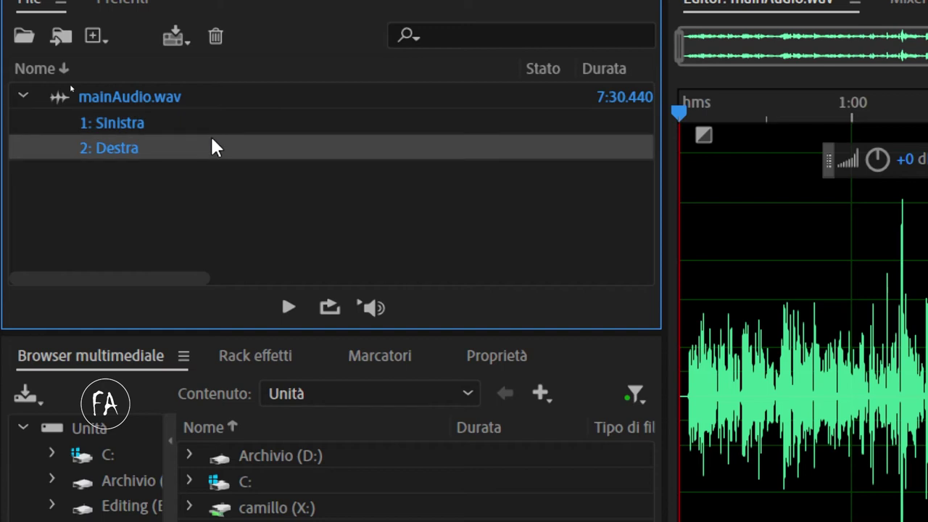
pyautogui.click(563, 203)
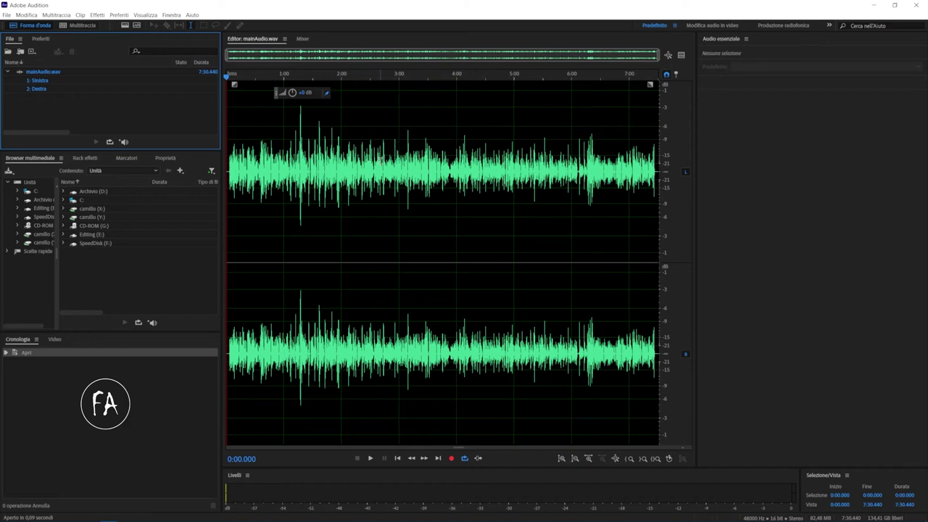
pyautogui.click(54, 73)
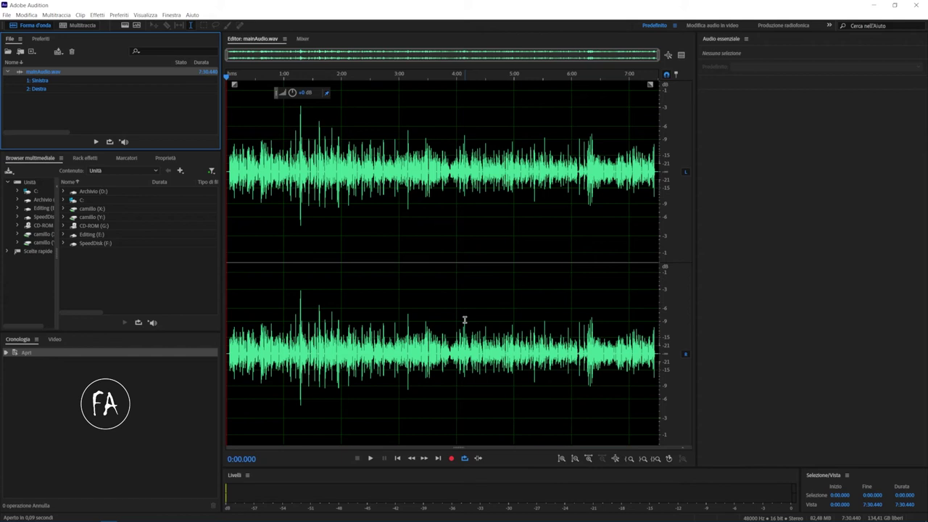
# - Play mainAudio.wav for a few seconds from about 2:28 and examine the waveform up close around the stopping point
pyautogui.click(368, 147)
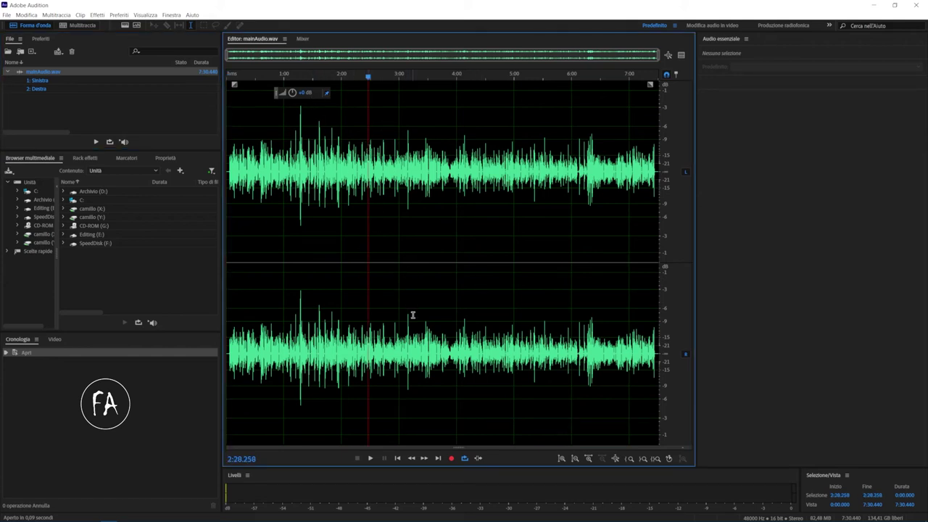
pyautogui.press('space')
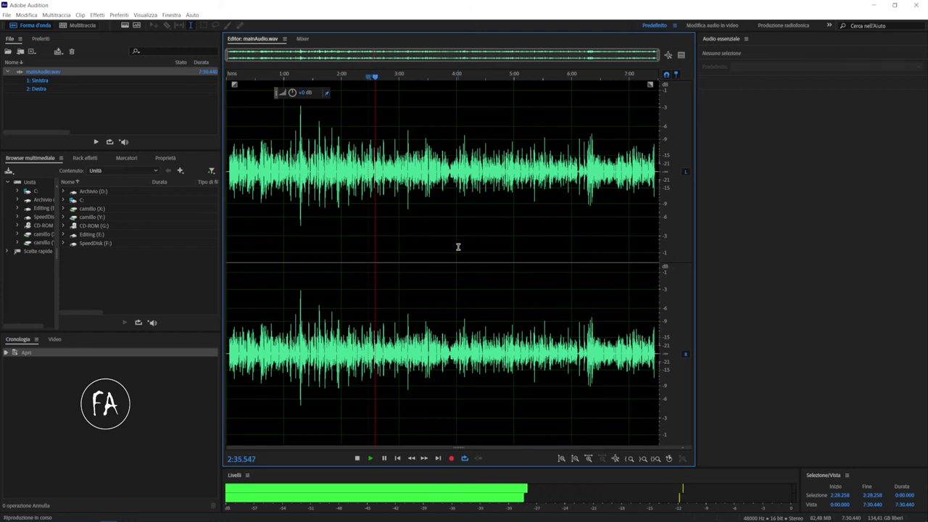
pyautogui.press('space')
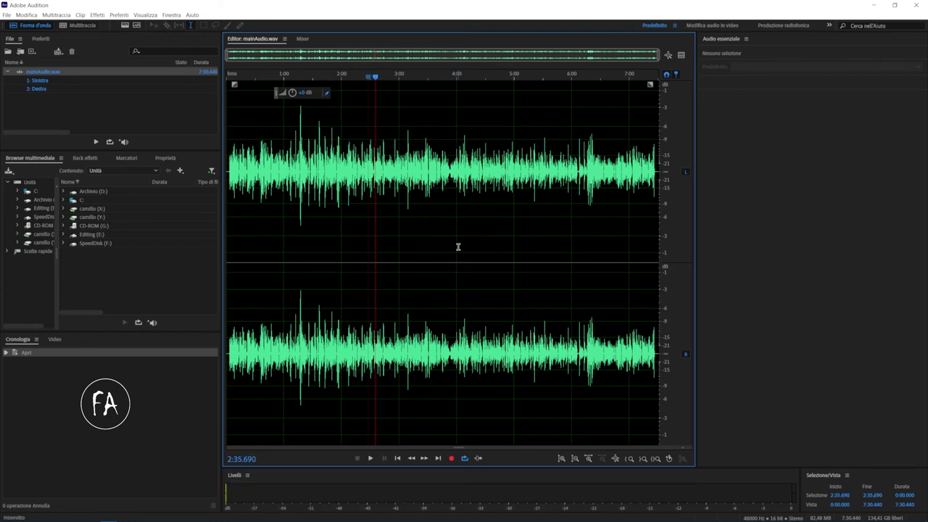
pyautogui.scroll(4, 379, 172)
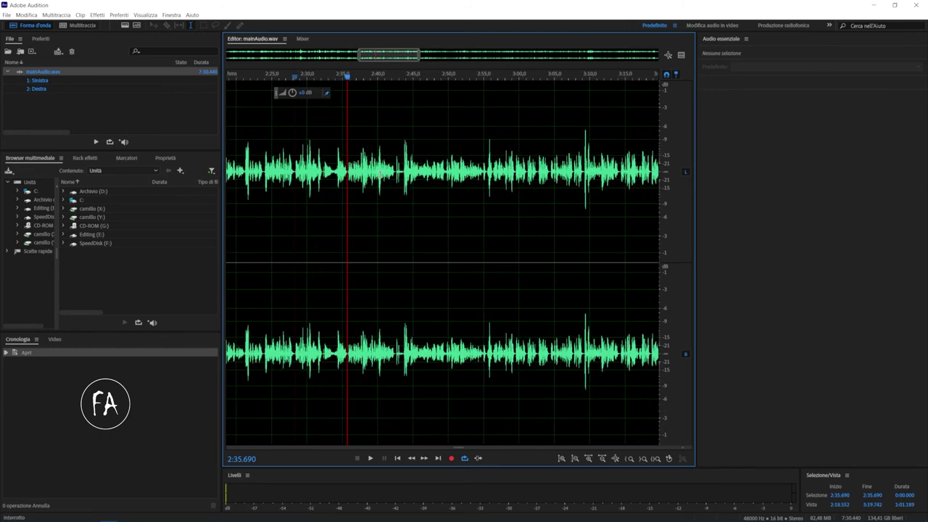
pyautogui.scroll(4, 341, 182)
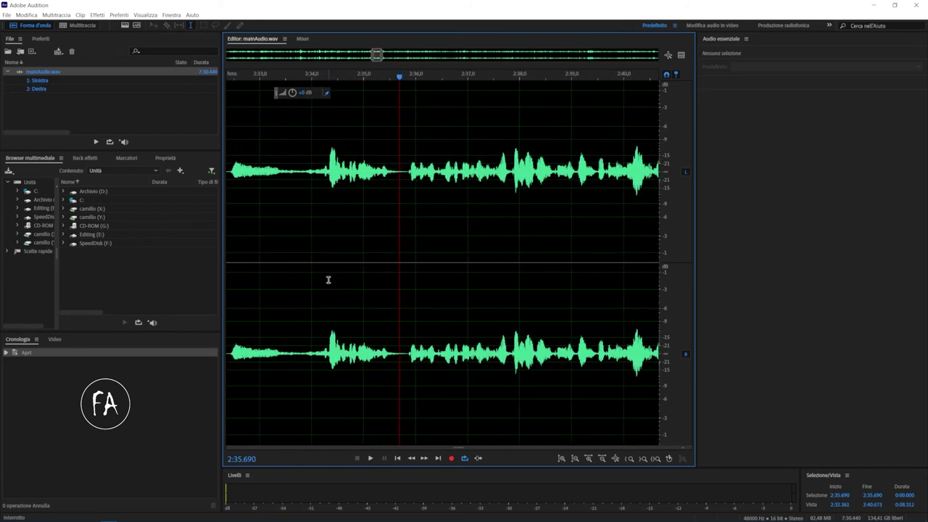
# - Open AudioMaster.wav and play a few seconds of it from about 2:44
pyautogui.doubleClick(129, 109)
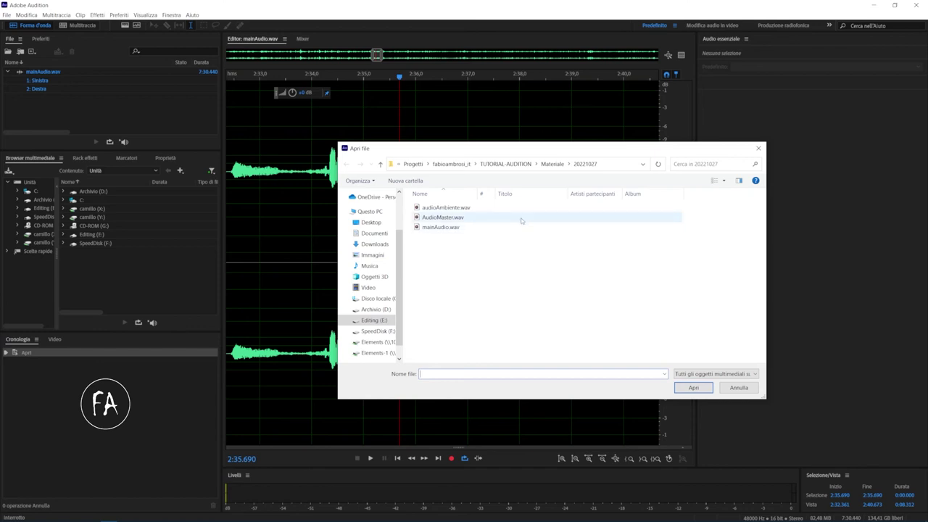
pyautogui.doubleClick(521, 218)
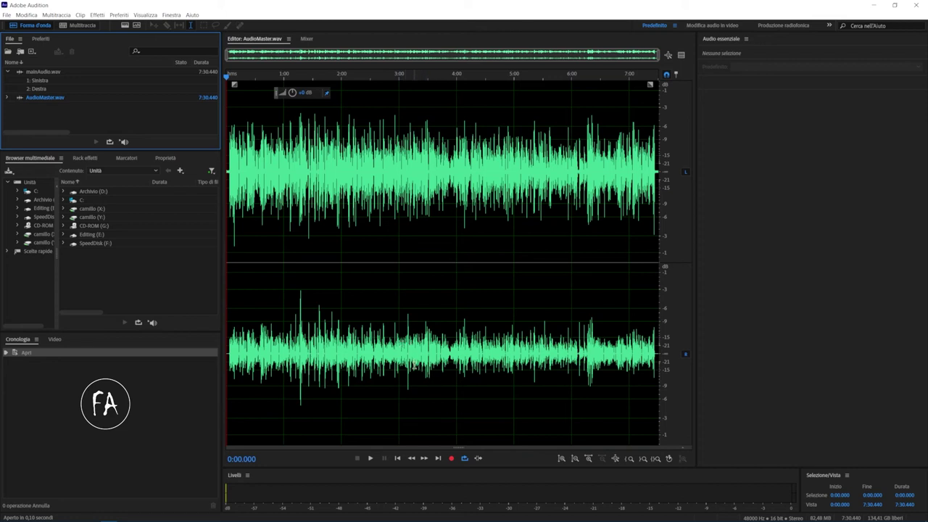
pyautogui.click(384, 190)
pyautogui.press('space')
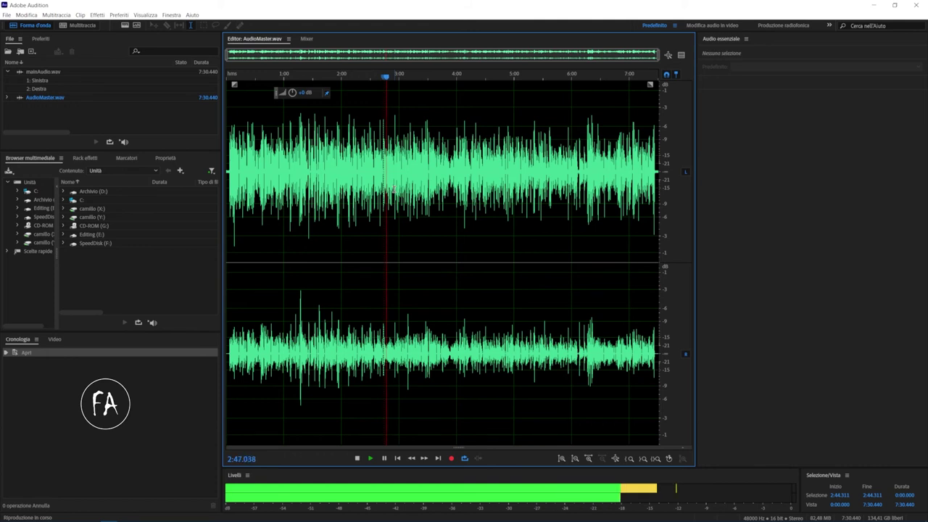
pyautogui.press('space')
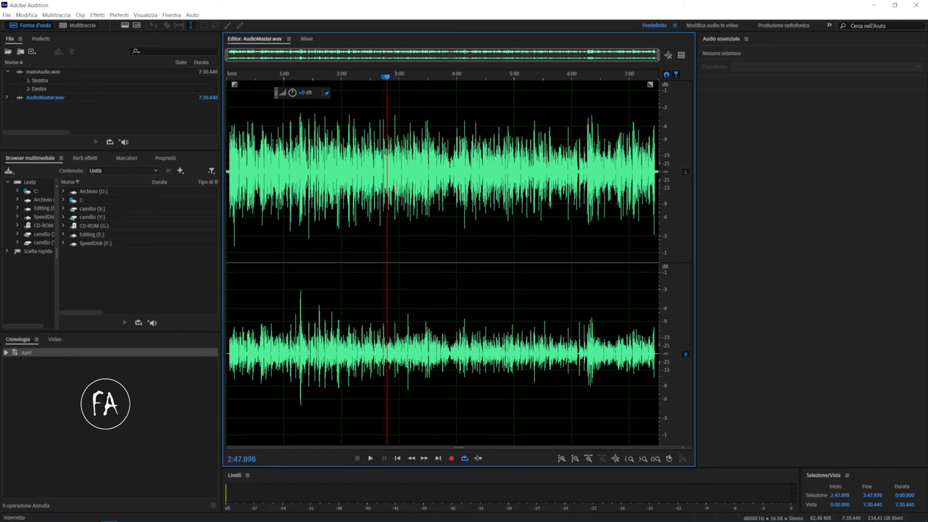
# - Compare the two channel waveforms of AudioMaster.wav and resume playback briefly to check their levels
pyautogui.scroll(10, 389, 190)
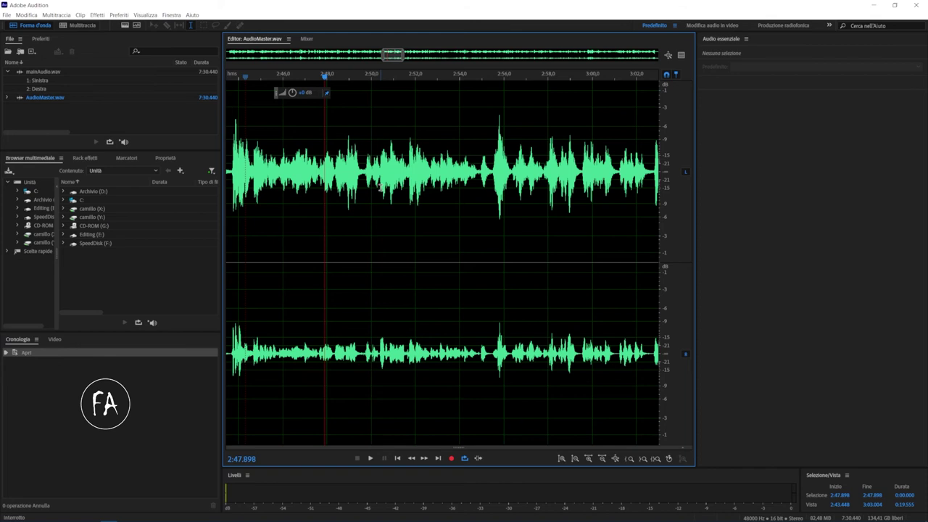
pyautogui.scroll(-5, 379, 188)
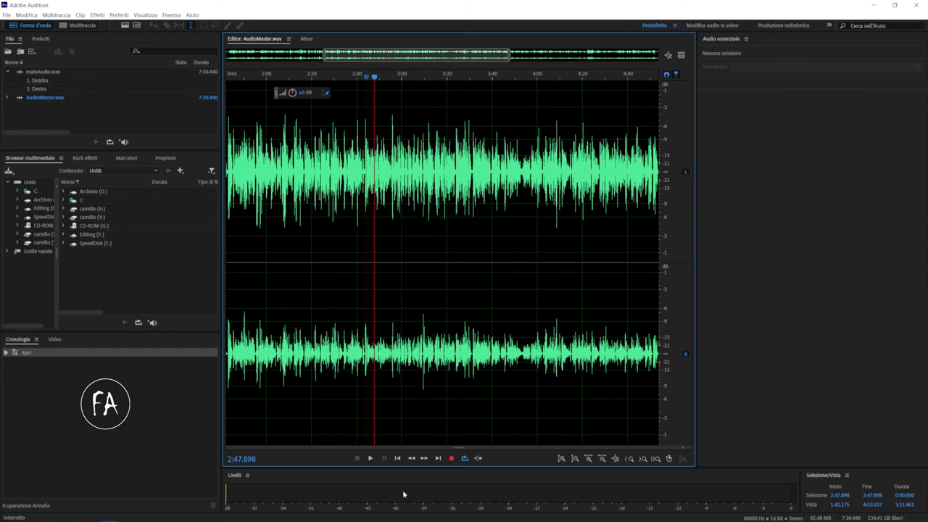
pyautogui.press('space')
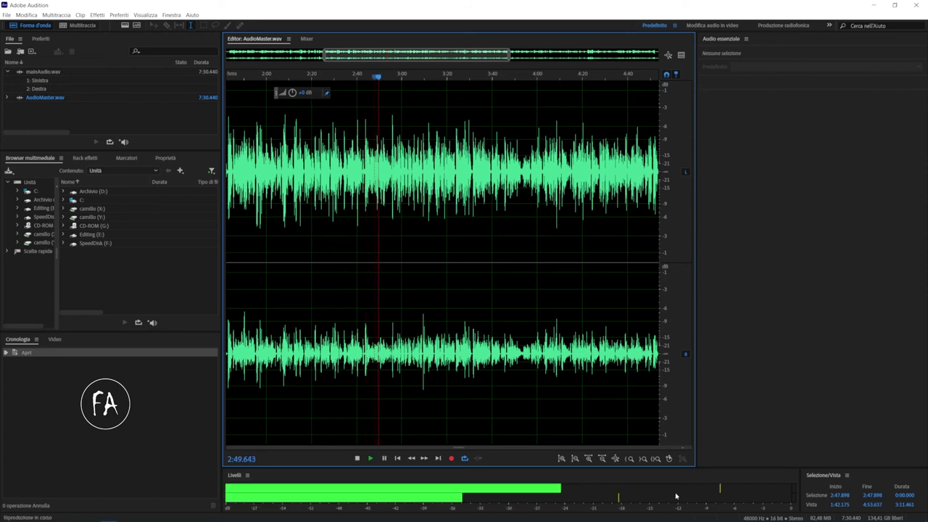
pyautogui.press('space')
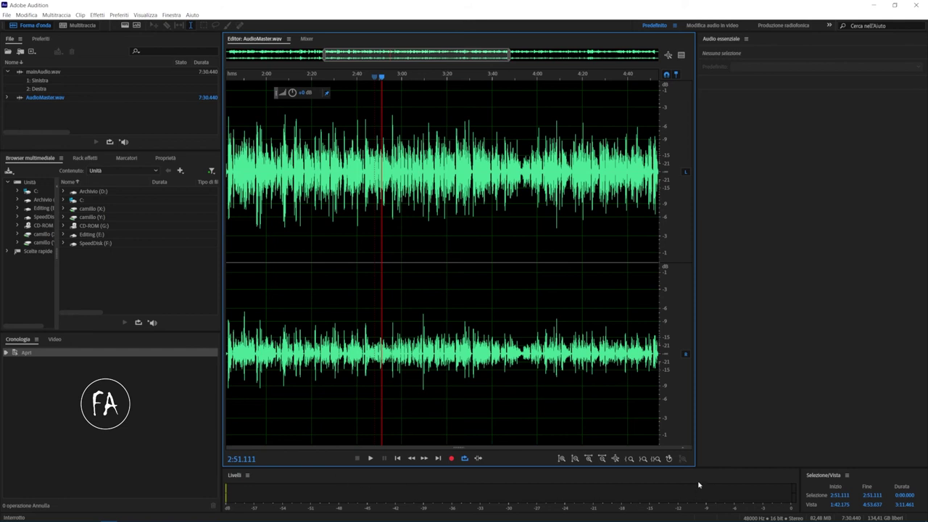
# - Enlarge the Livelli meters below the waveform, play AudioMaster.wav briefly to examine its channel levels, and shrink the meters back
pyautogui.moveTo(665, 468); pyautogui.dragTo(655, 359)
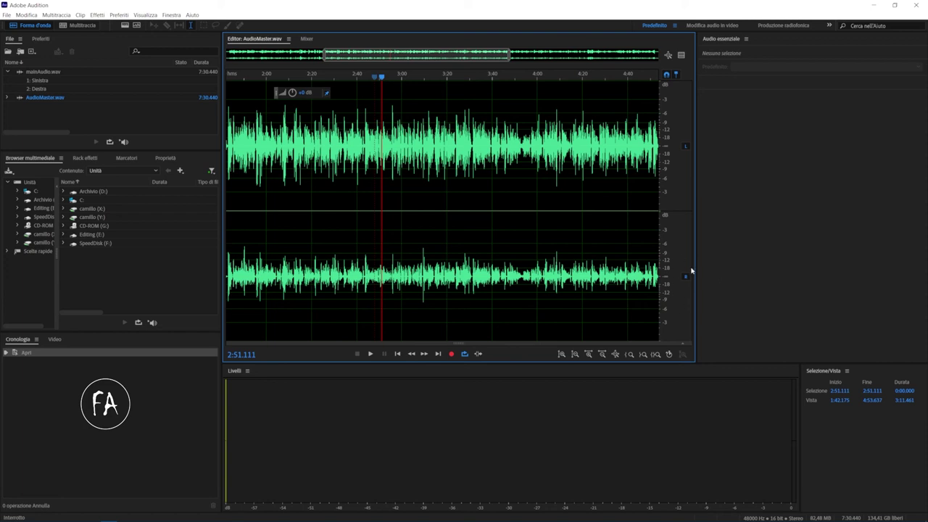
pyautogui.press('space')
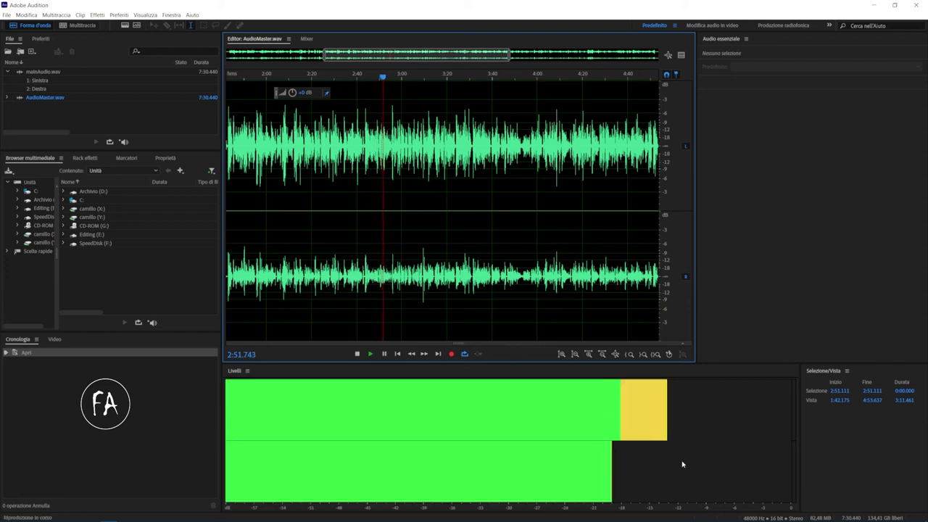
pyautogui.press('space')
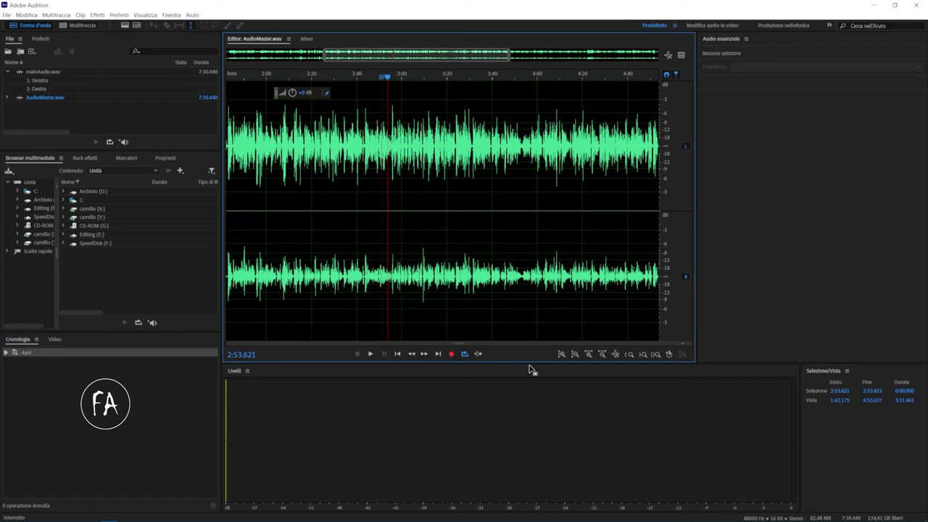
pyautogui.moveTo(524, 365); pyautogui.dragTo(526, 468)
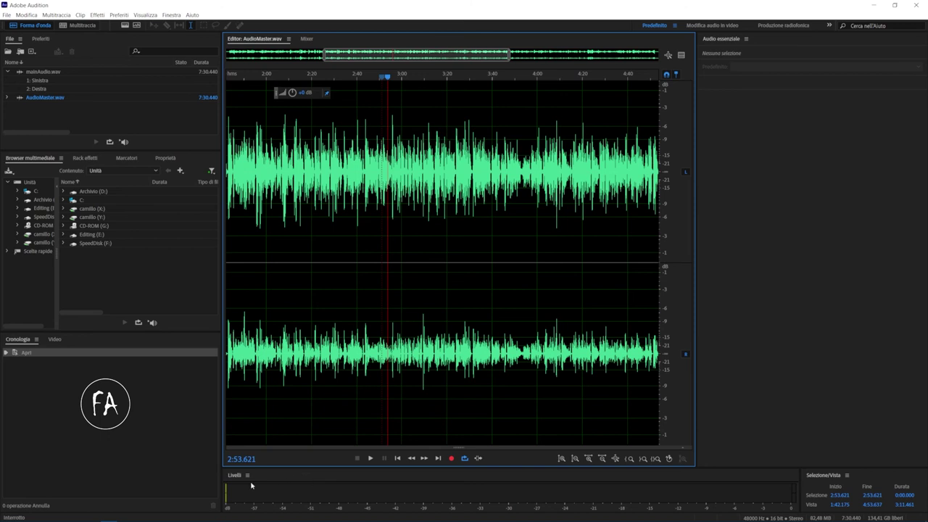
# - Dock the Livelli panel vertically between the waveform editor and Audio essenziale, and narrow it to a slim column
pyautogui.moveTo(234, 476); pyautogui.dragTo(704, 143)
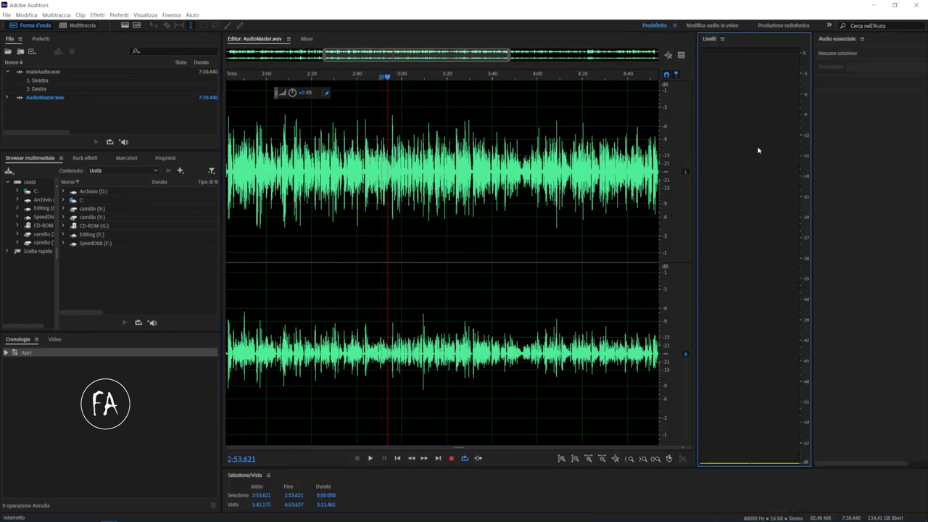
pyautogui.moveTo(810, 157); pyautogui.dragTo(733, 150)
# - Play AudioMaster.wav in short bursts from about 2:53 and compare both channels on the vertical level meters
pyautogui.press('space')
pyautogui.press('space')
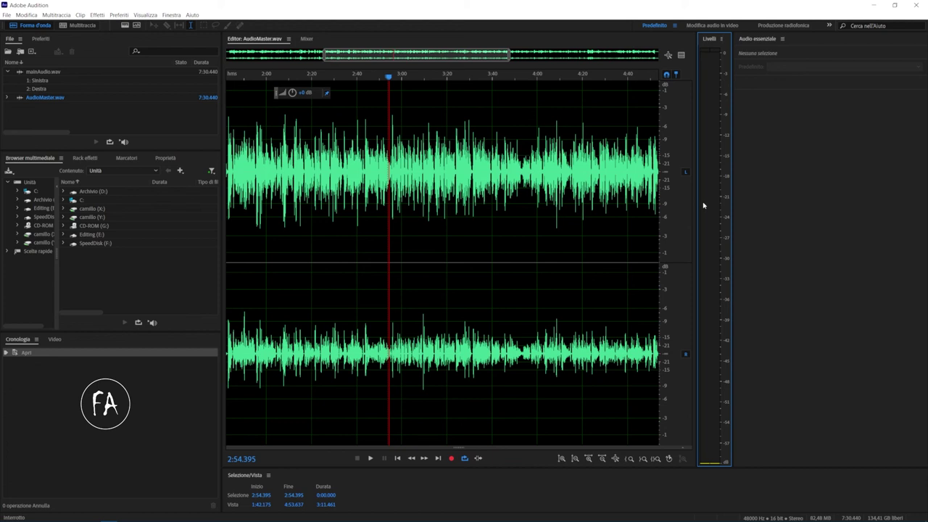
pyautogui.press('space')
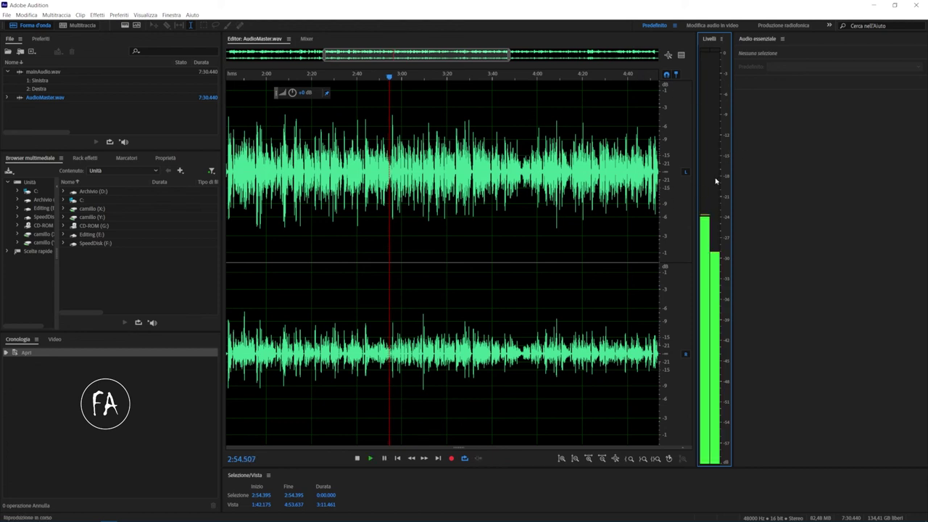
pyautogui.press('space')
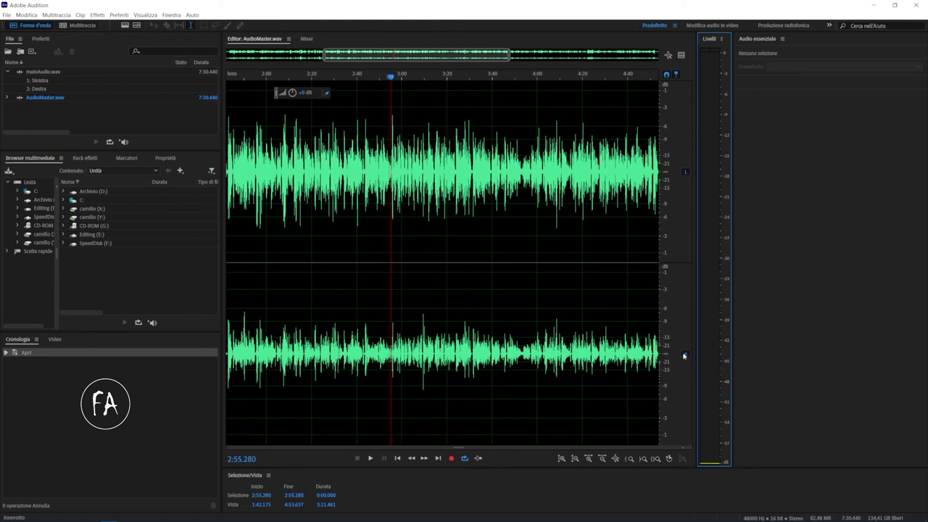